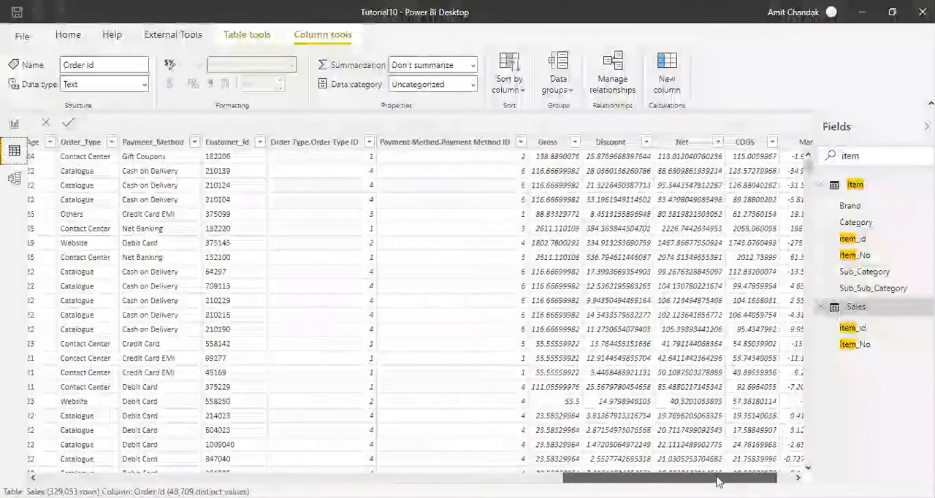
Add a calculated column to the Sales table and start a LOOKUPVALUE formula with 'Item'[Brand] as the result column.
left_click_drag(722, 482, 762, 478)
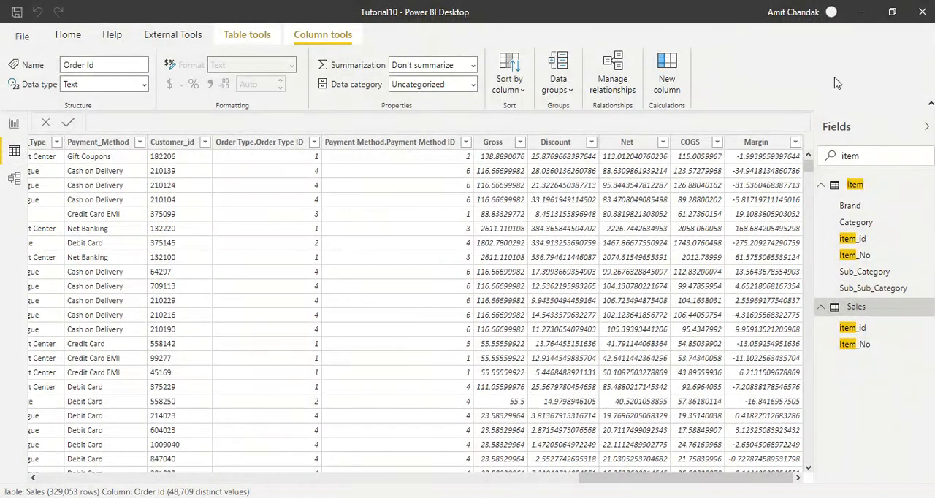
left_click(667, 80)
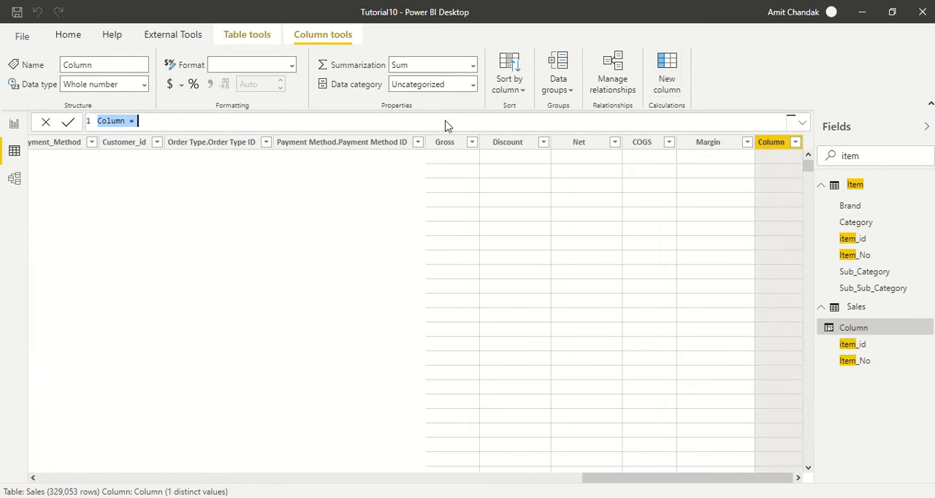
left_click(158, 122)
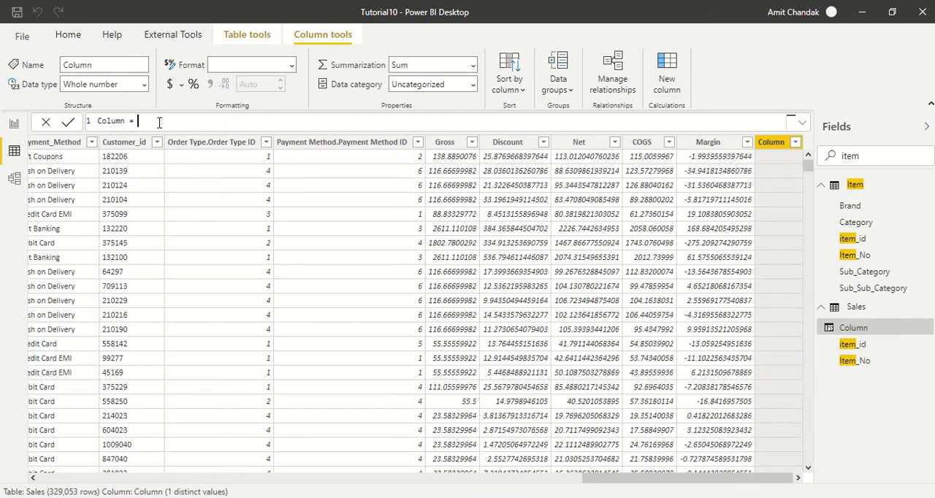
type("lo")
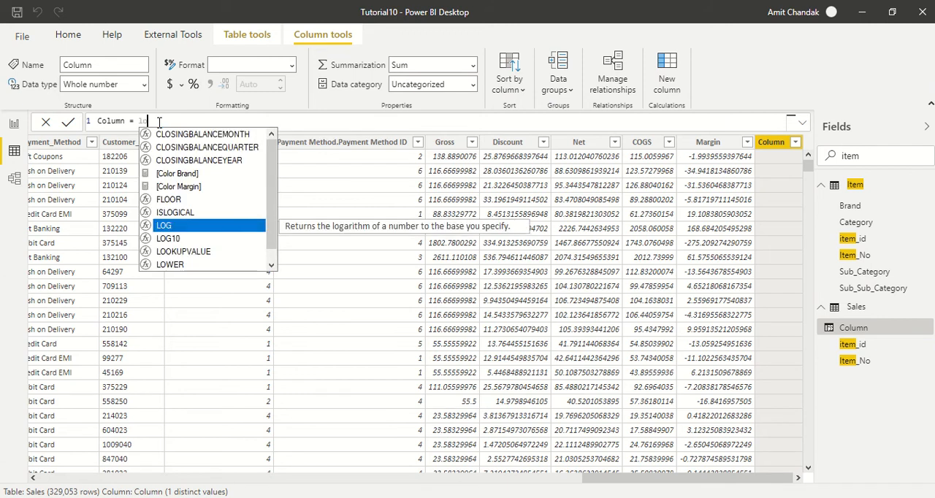
type("ok")
key("Tab")
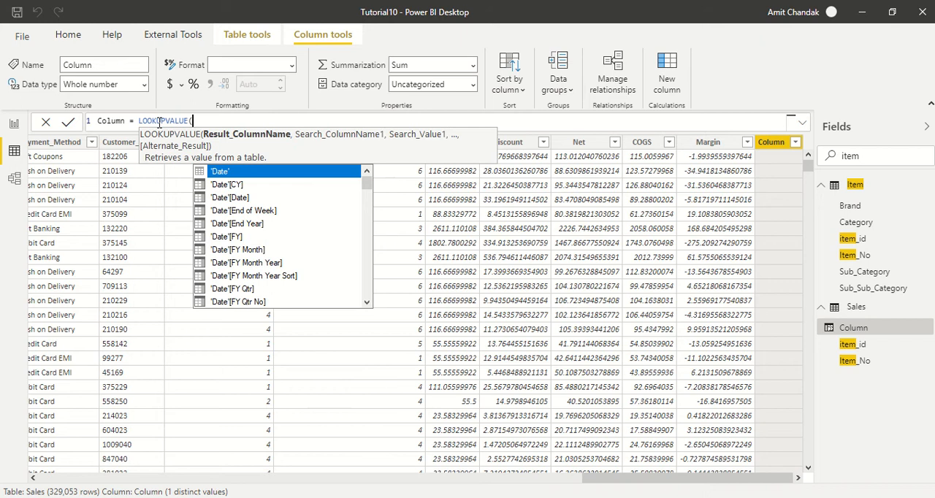
type("item")
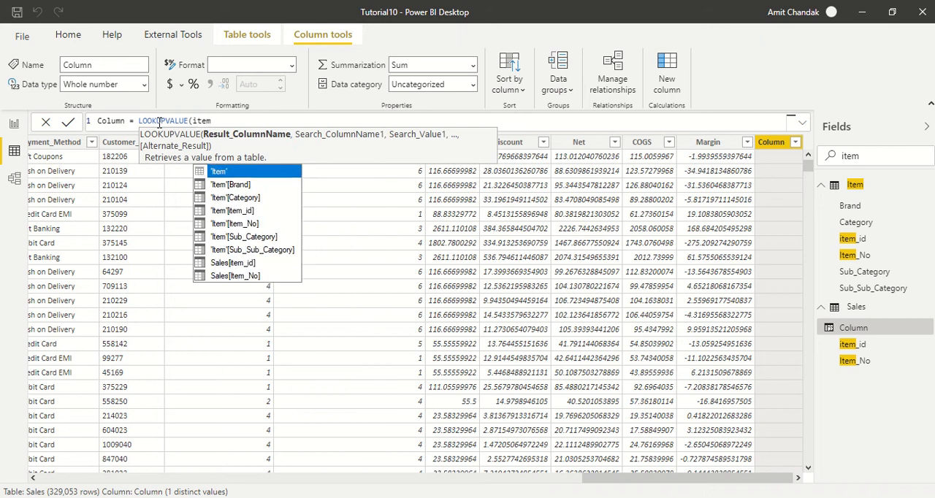
key("Down")
key("Tab")
type(",")
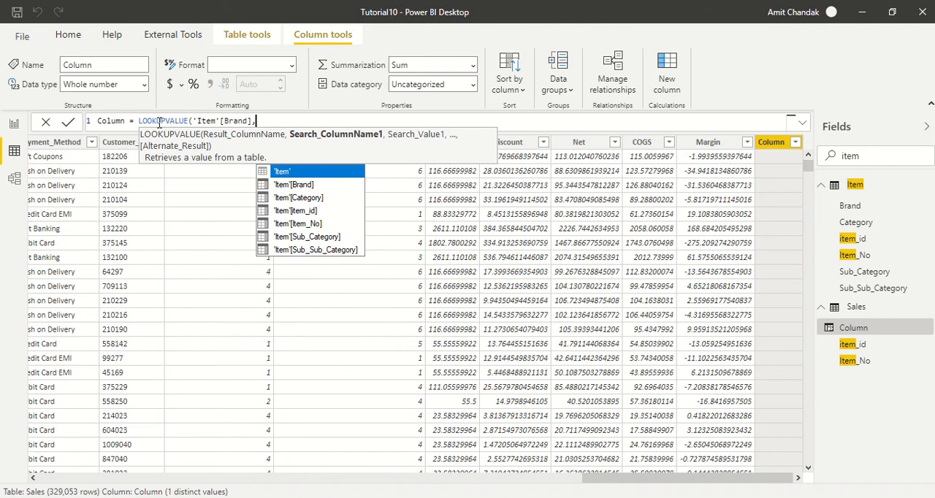
Complete the lookup formula by matching 'Item'[item_id] to Sales[item_id], and commit it.
key("Down")
key("Down")
key("Down")
key("Tab")
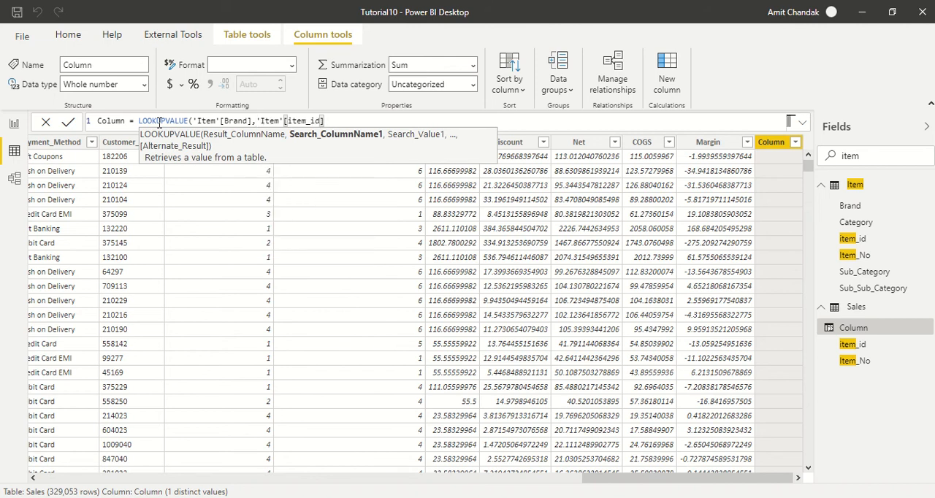
type(",")
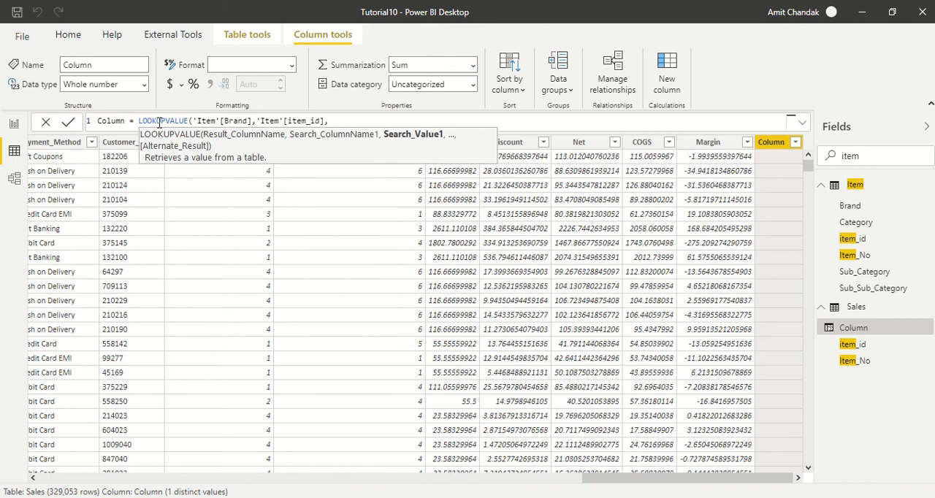
type("sa")
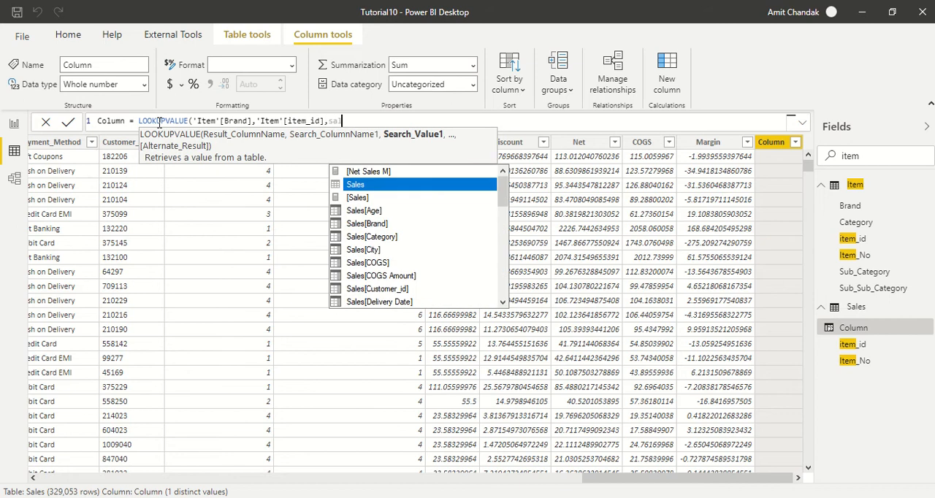
type("les[ite")
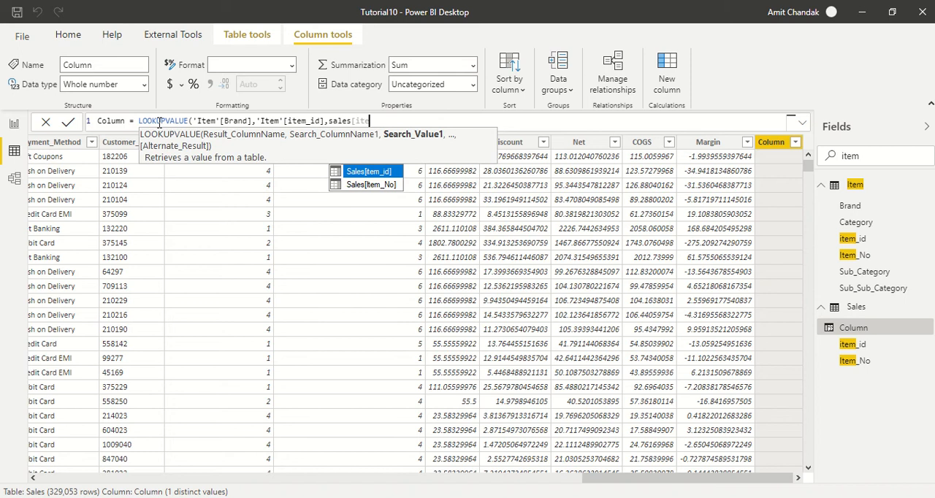
key("Tab")
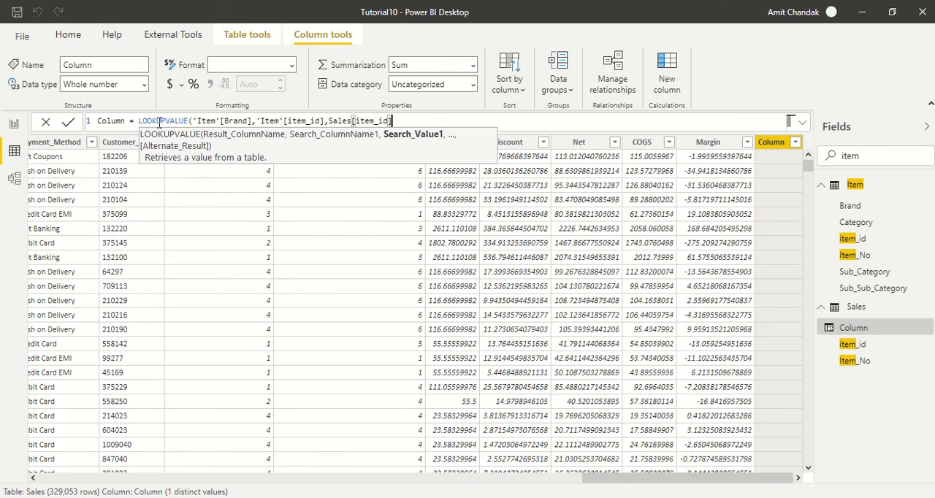
type(")")
key("Return")
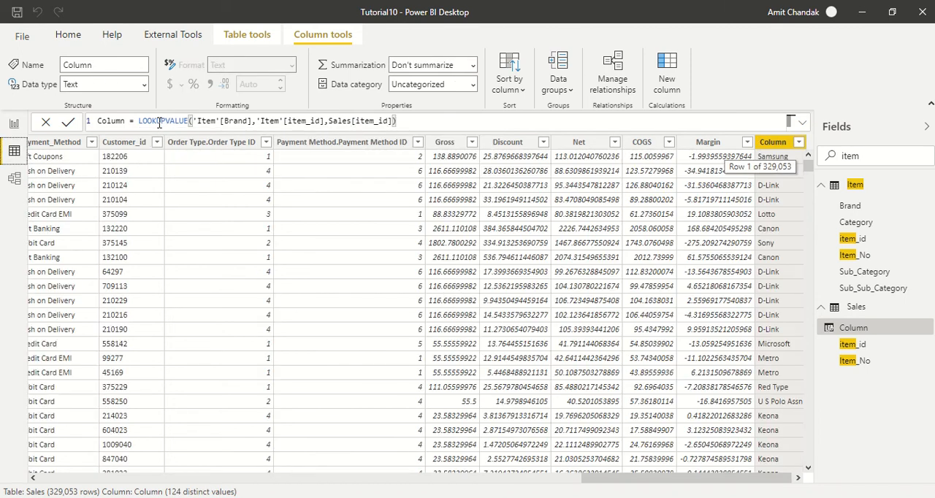
Add a second calculated column to the Sales table with the formula RELATED('Item'[Brand]).
left_click_drag(637, 483, 640, 483)
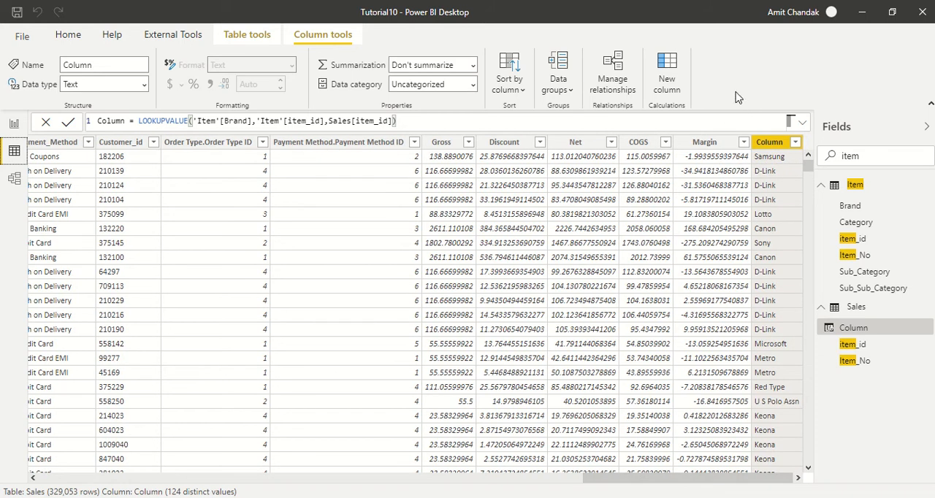
left_click(673, 85)
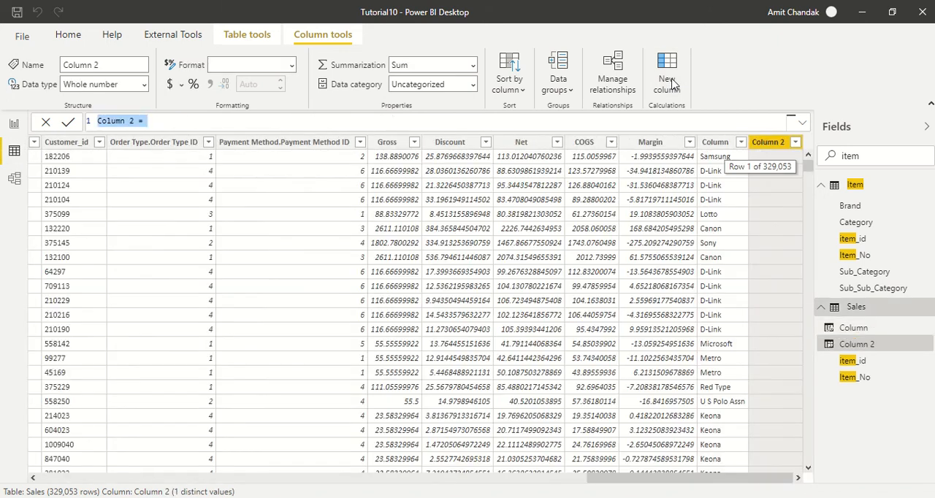
left_click(188, 124)
type("RELATED(")
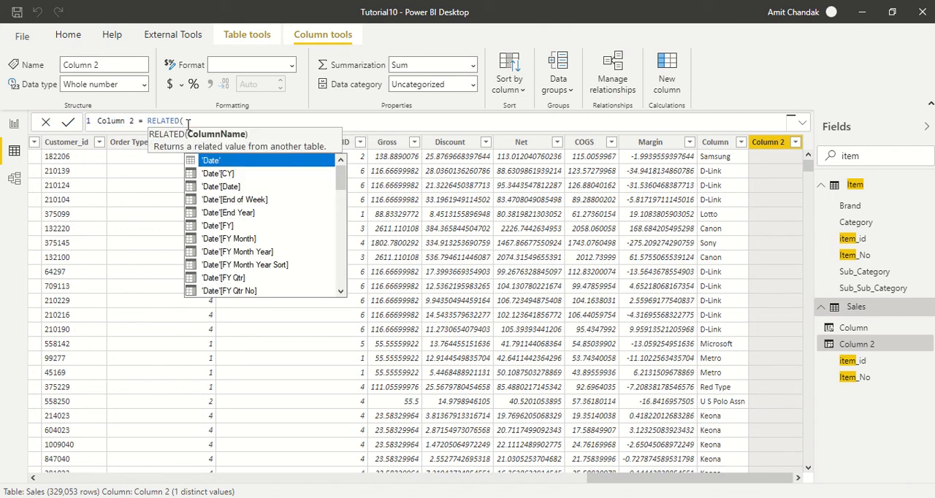
type("it")
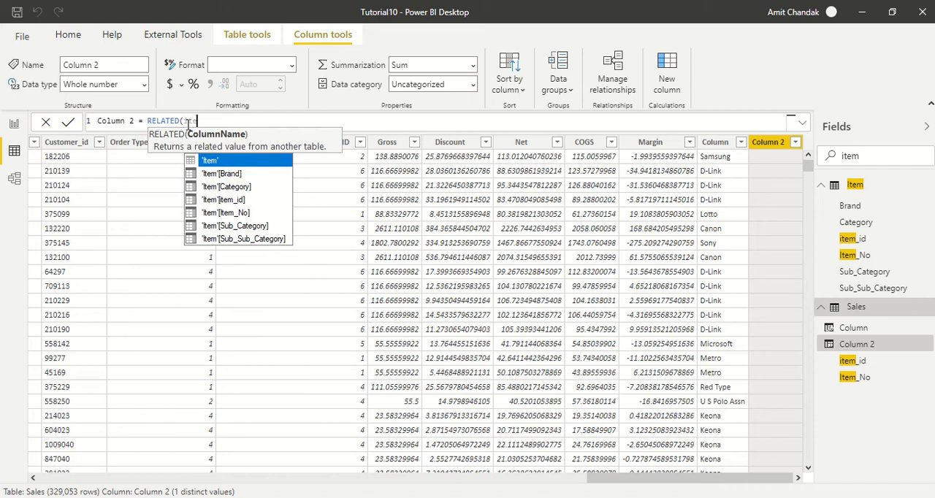
key("Down")
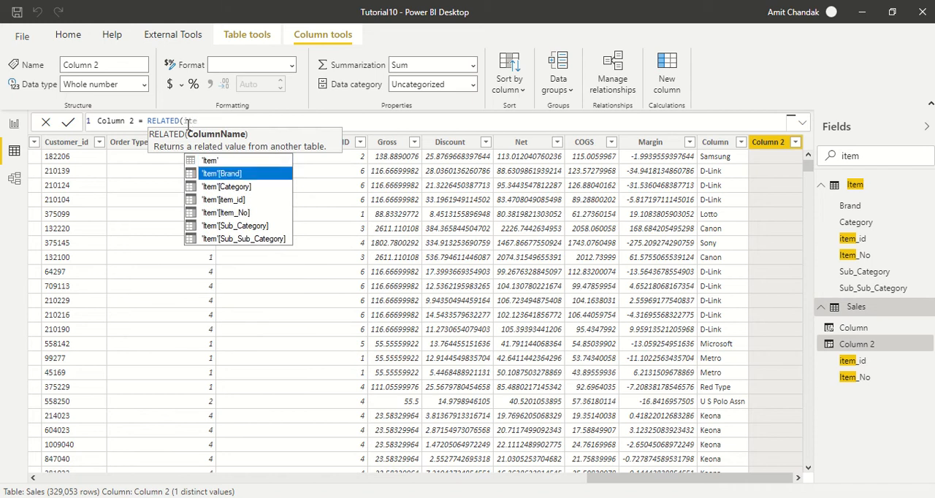
key("Tab")
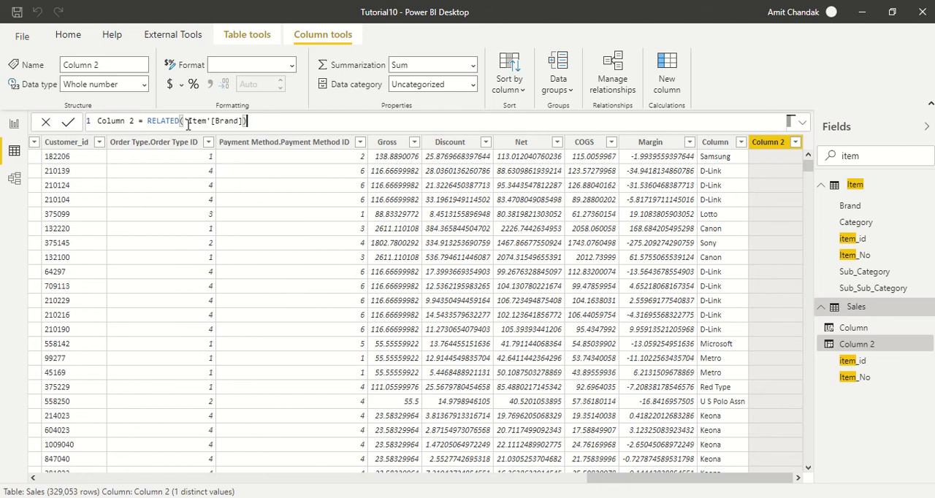
type(")")
key("Return")
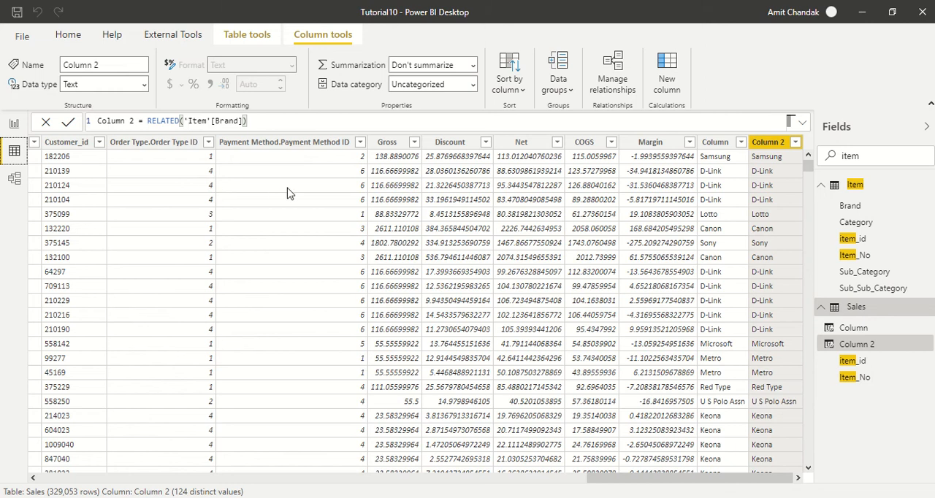
Add a third calculated column to the Sales table and start its formula with the MAXX function.
left_click(666, 86)
left_click(162, 120)
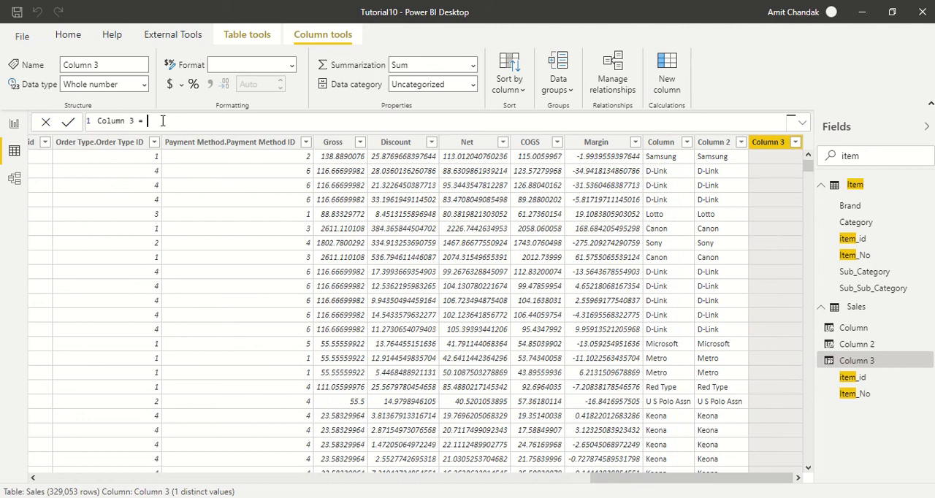
type("maxx")
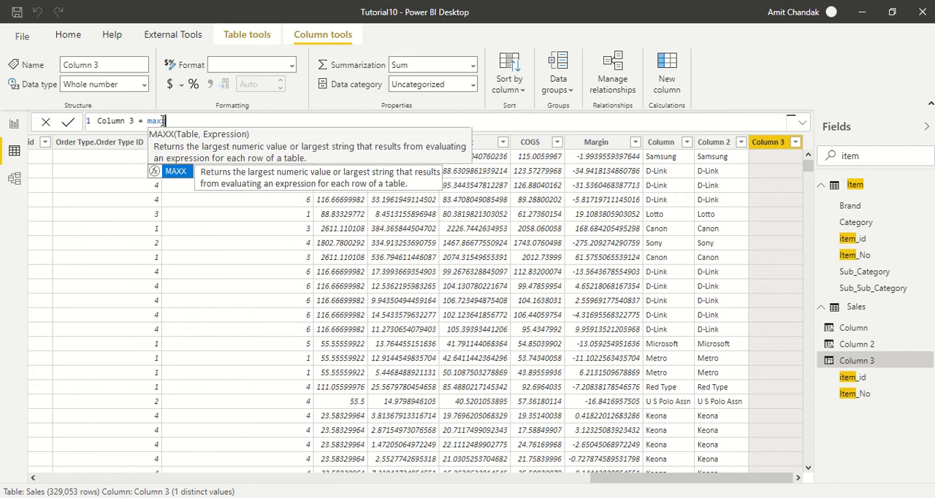
type("(")
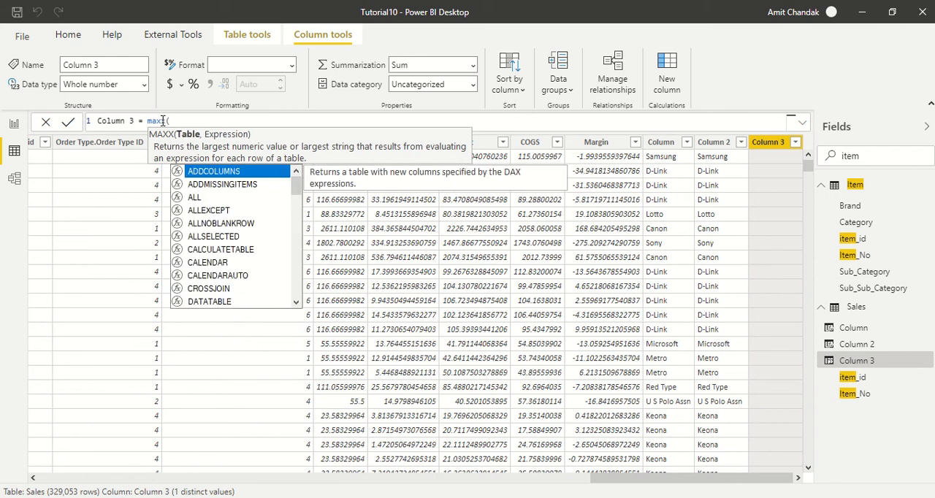
type("ite")
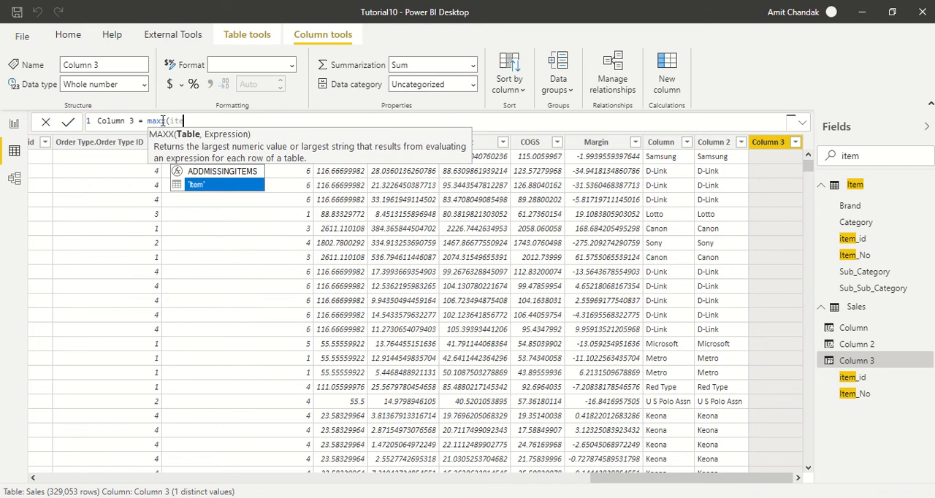
key("BackSpace")
key("BackSpace")
key("BackSpace")
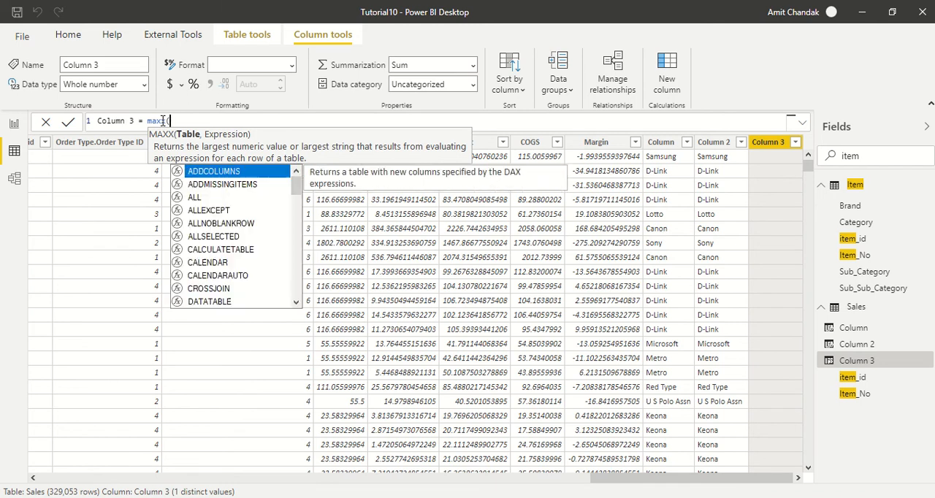
Enter a FILTER function over the 'Item' table as the table argument of MAXX.
type("fil")
key("Tab")
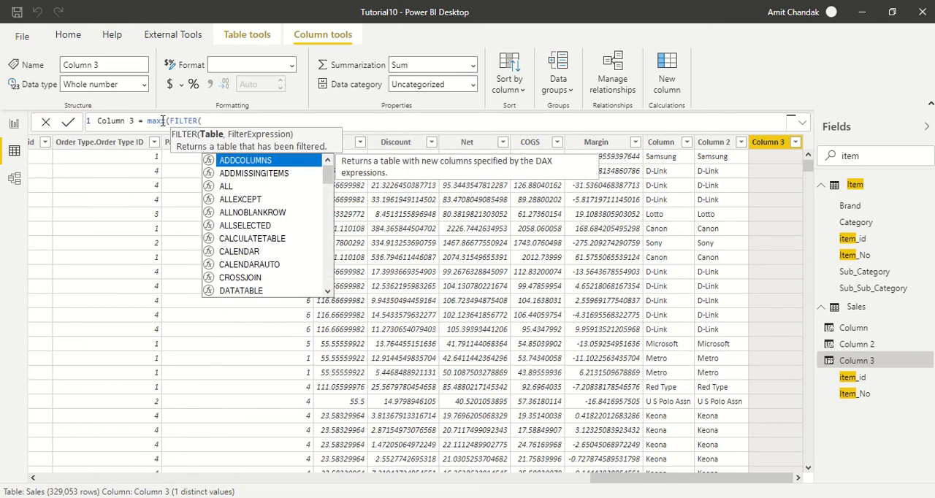
type("ite")
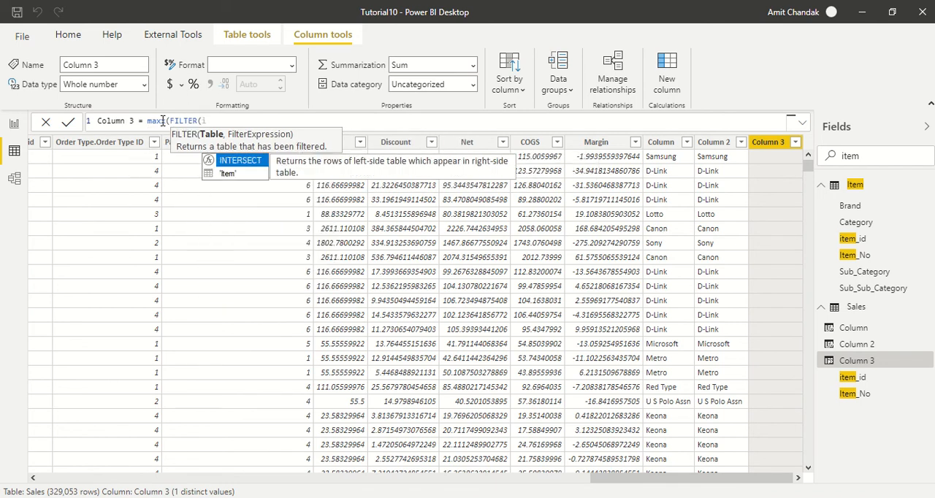
key("Tab")
Set the filter condition to 'Item'[item_id]=Sales[item_id] in the third column's formula.
type(",ite")
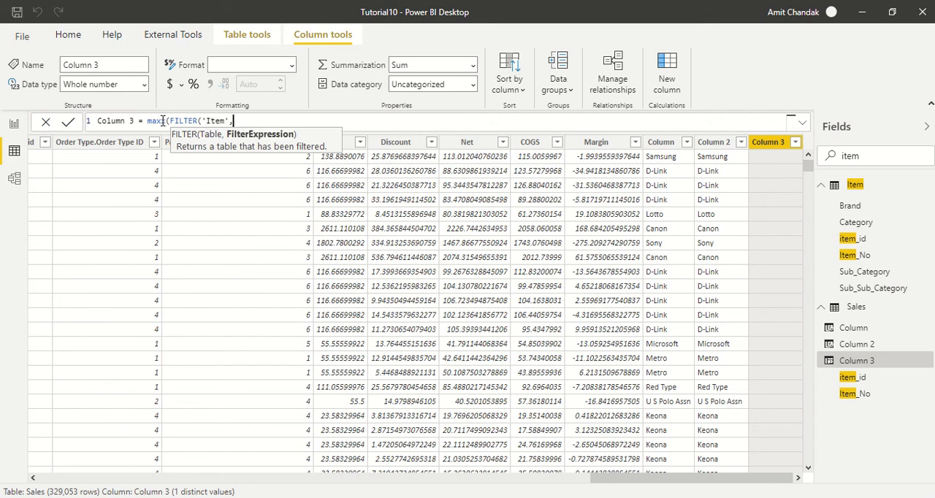
key("Down")
key("Down")
key("Down")
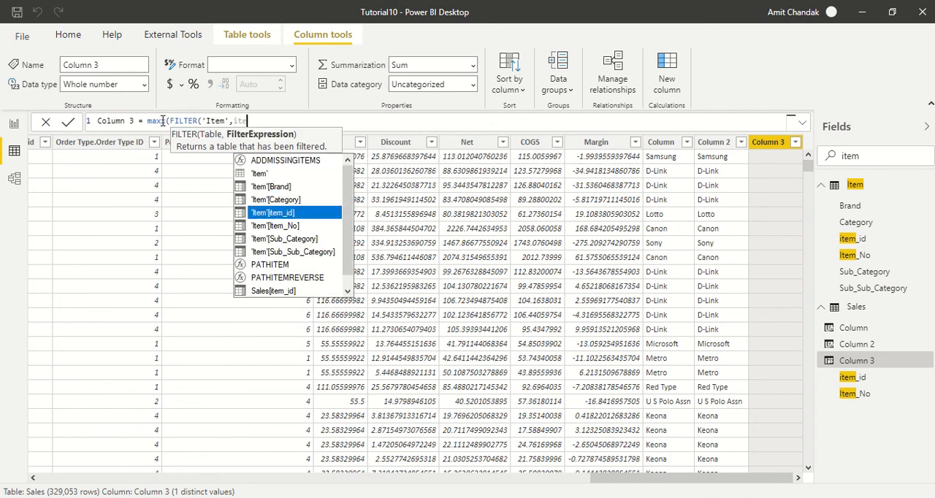
key("Tab")
type("=")
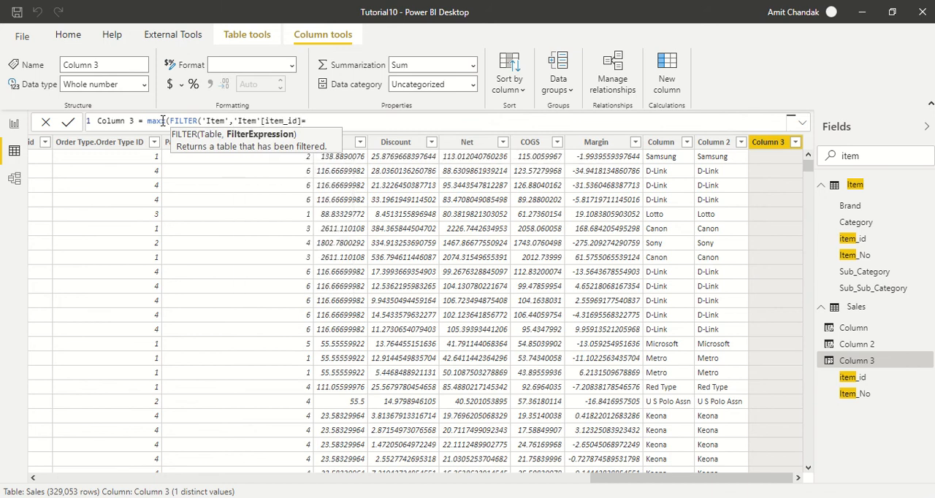
type("sale")
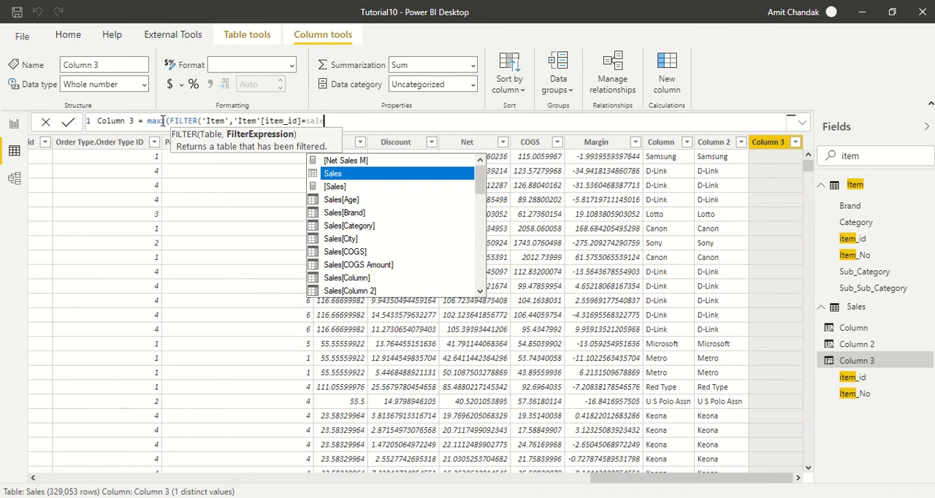
type("s[")
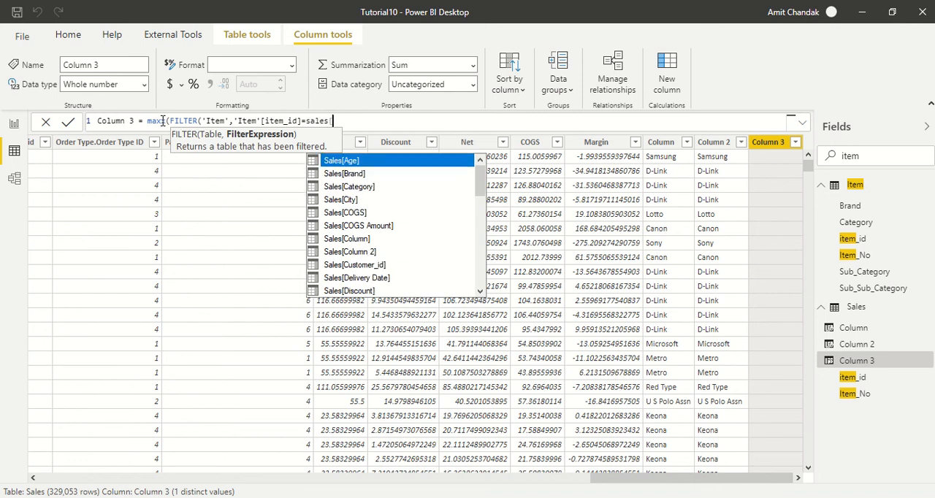
type("item_id")
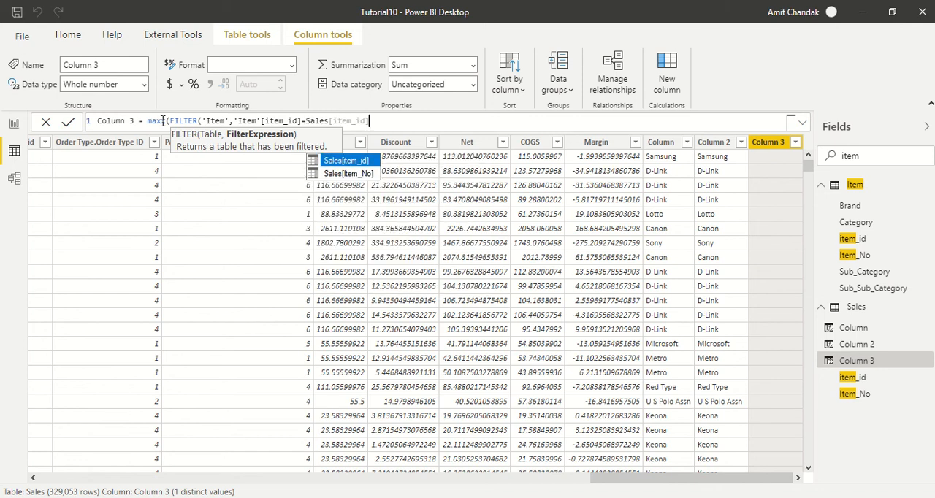
key("Tab")
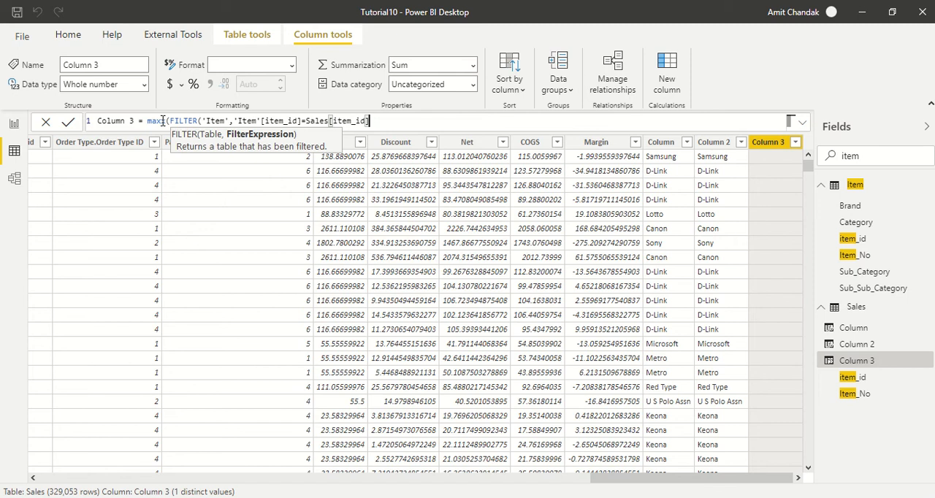
Complete the third Sales column's MAXX formula with [Brand] as the expression and commit it.
type(")")
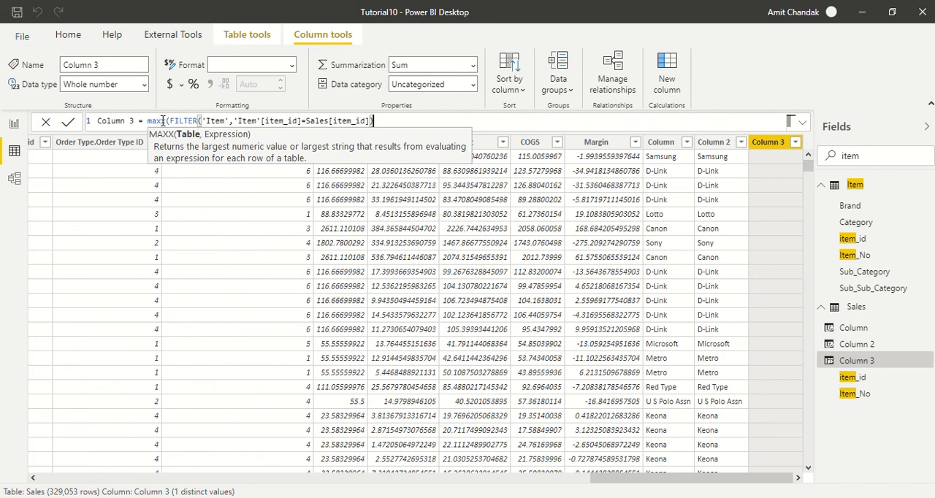
type(",")
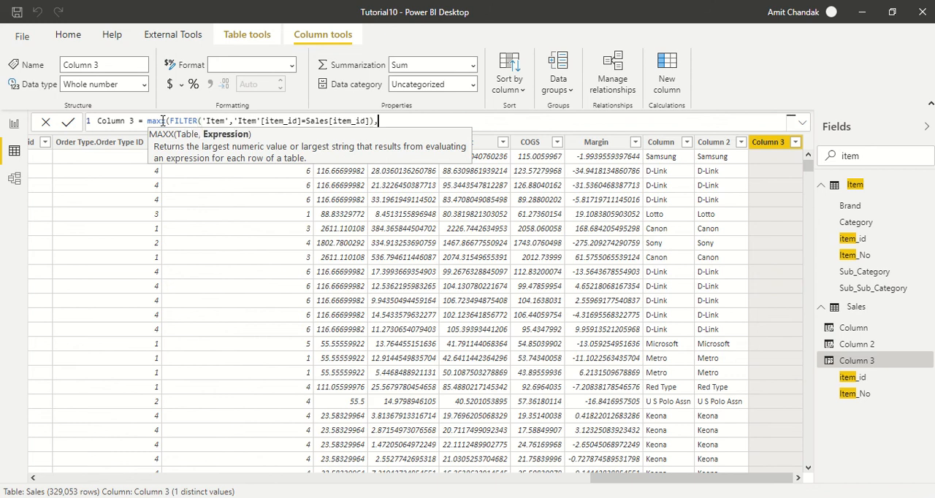
type("[it")
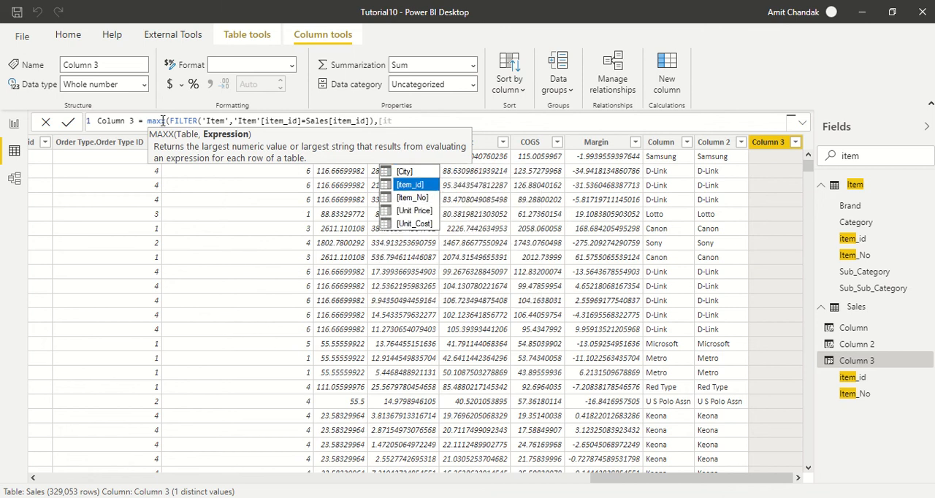
key("BackSpace")
key("BackSpace")
type("br")
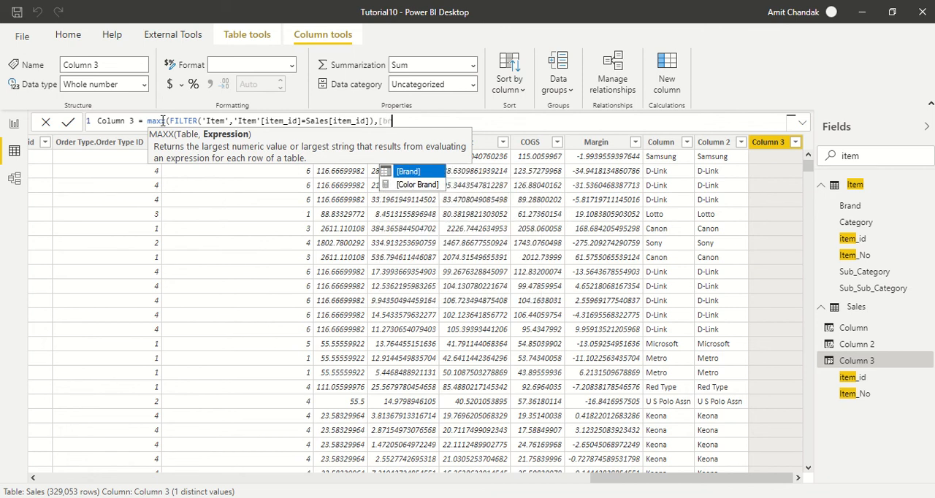
key("Tab")
type(")")
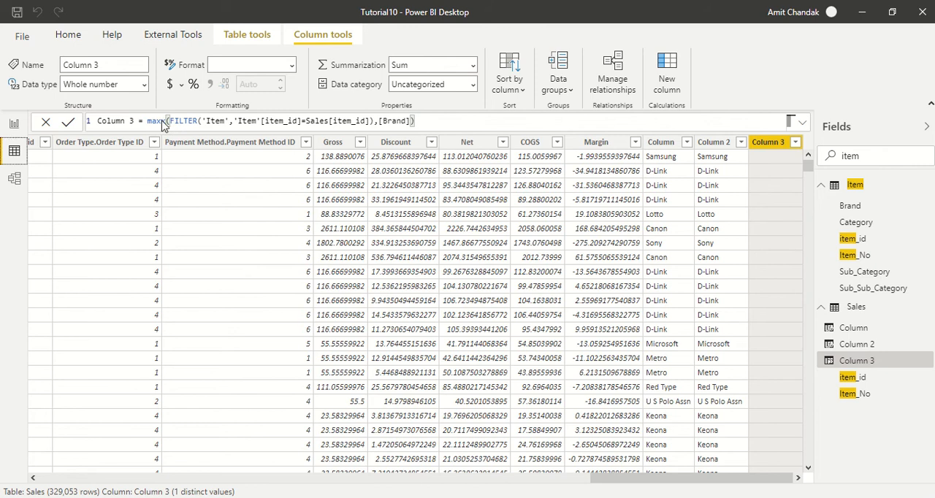
key("Return")
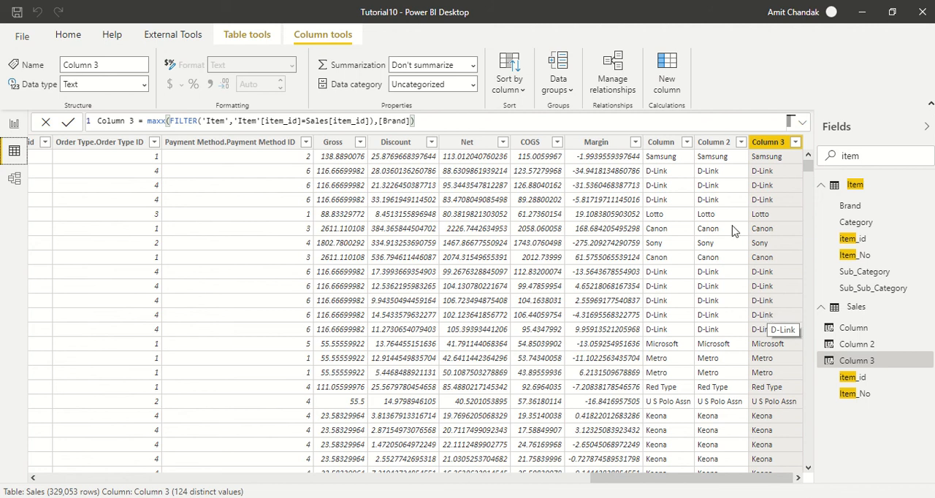
Review the formulas of the three calculated brand columns in the Sales table one after another.
left_click(675, 147)
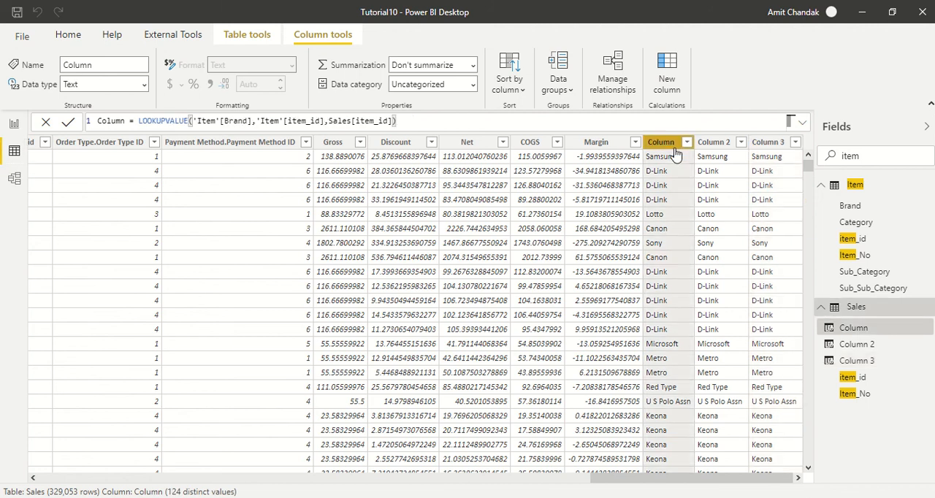
left_click(714, 147)
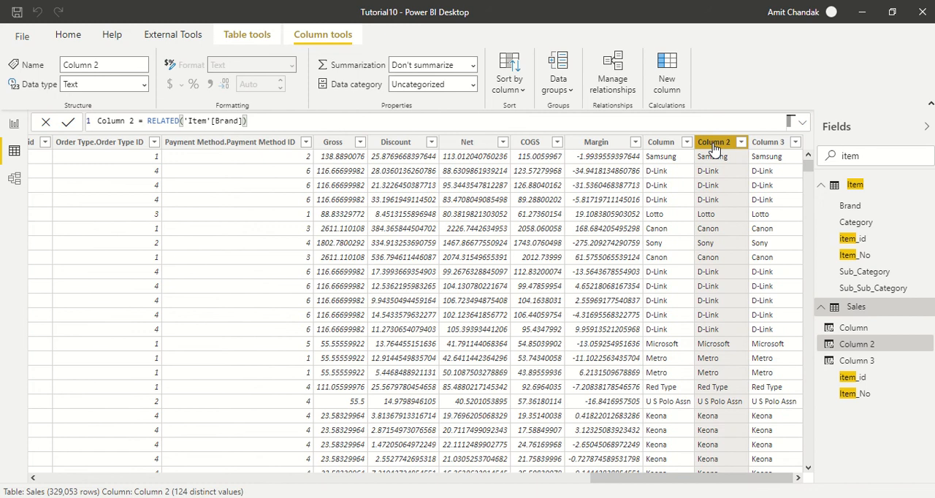
left_click(768, 146)
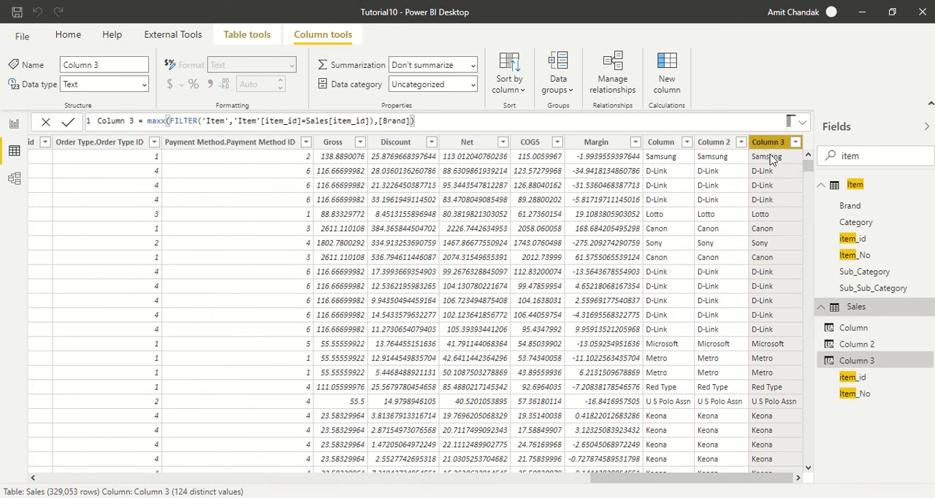
Add a new calculated column to the Item table.
left_click(856, 187)
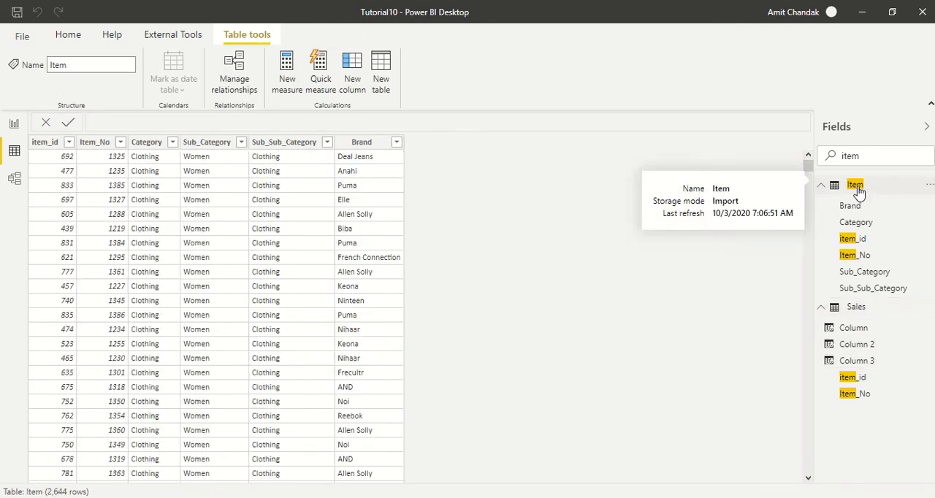
left_click(350, 143)
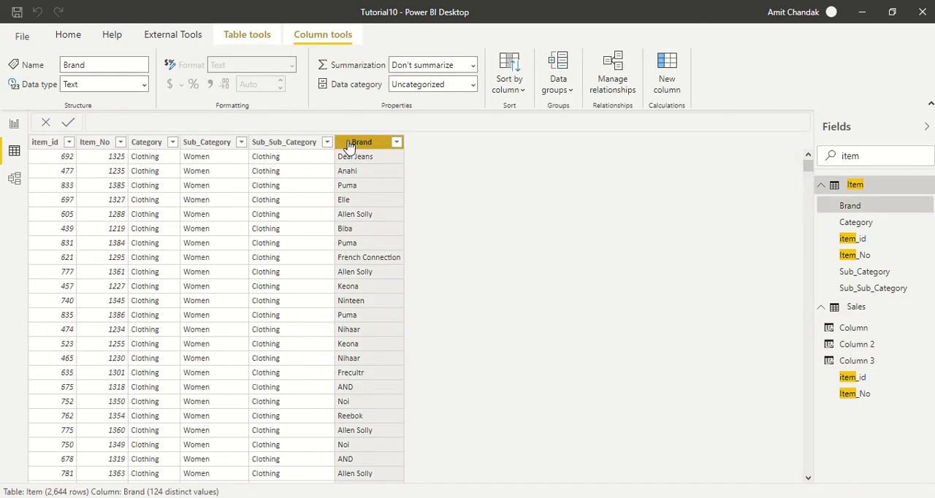
left_click(670, 86)
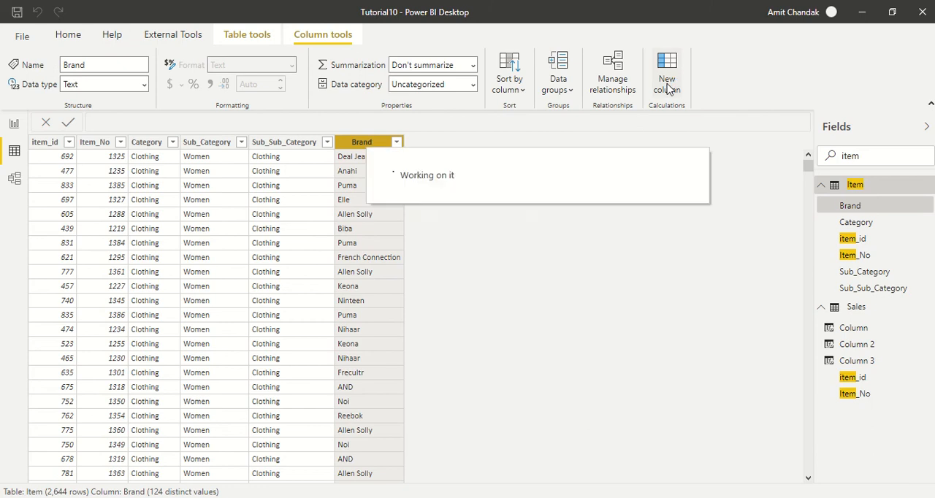
left_click(180, 119)
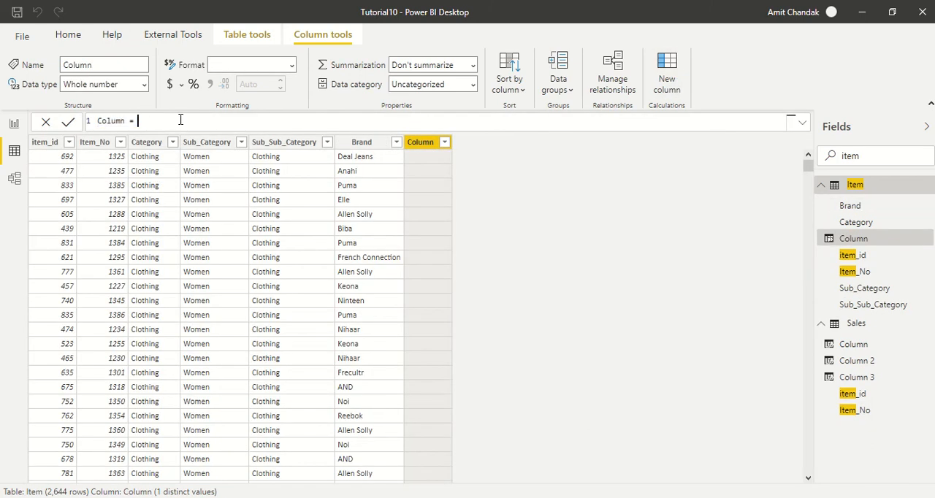
type("RELATED(")
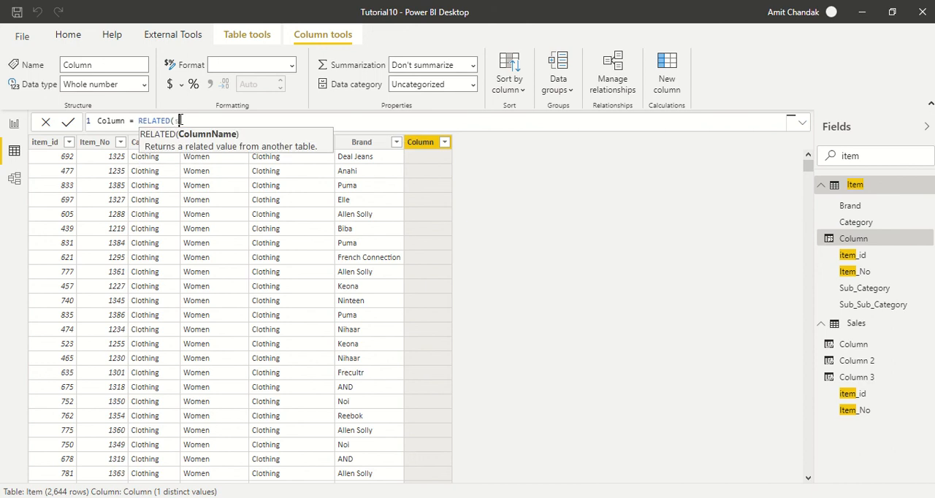
type("Sa")
key("BackSpace")
key("BackSpace")
key("BackSpace")
key("BackSpace")
key("BackSpace")
key("BackSpace")
key("BackSpace")
key("BackSpace")
key("BackSpace")
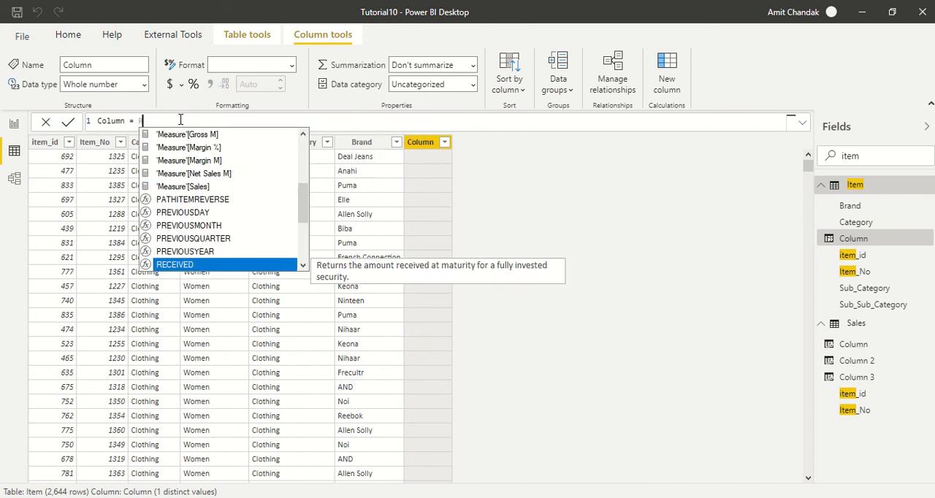
key("BackSpace")
Start the new Item column's formula with SUMX, using a FILTER over the Sales table as its table argument.
type("sumx")
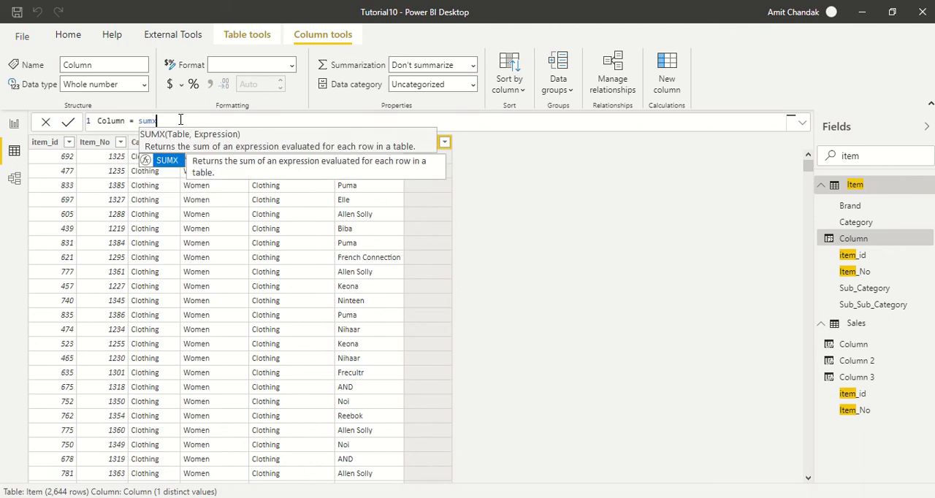
type("(")
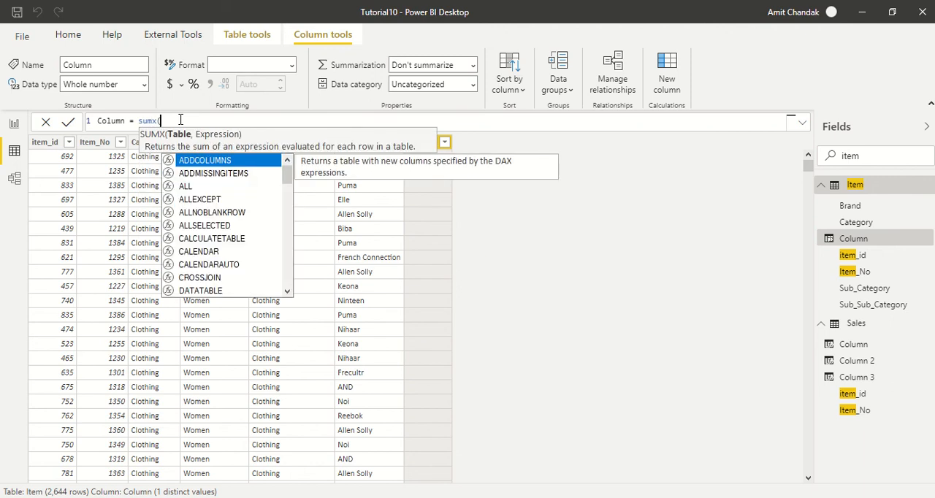
type("FILTER(")
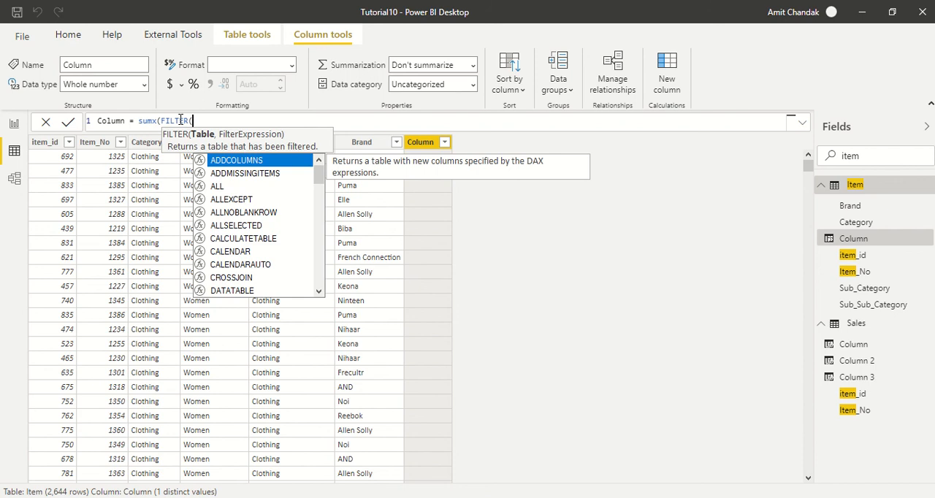
type("Sales")
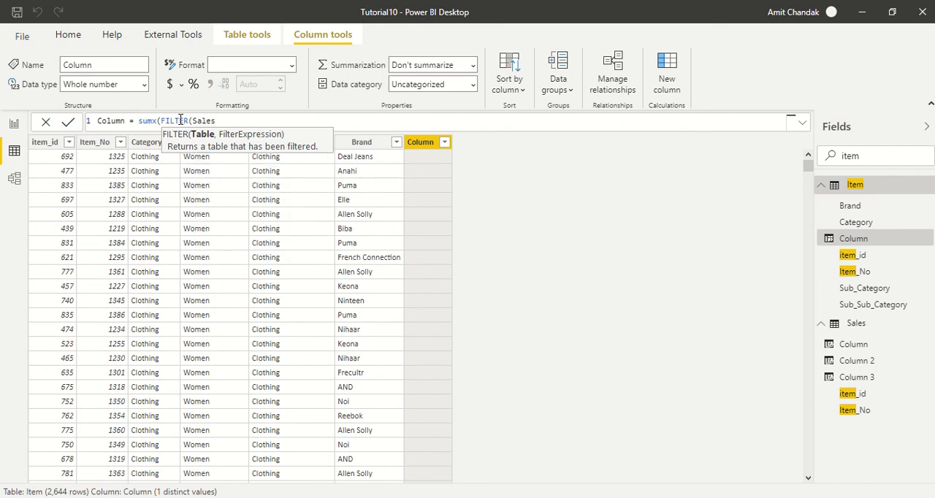
type(",sal")
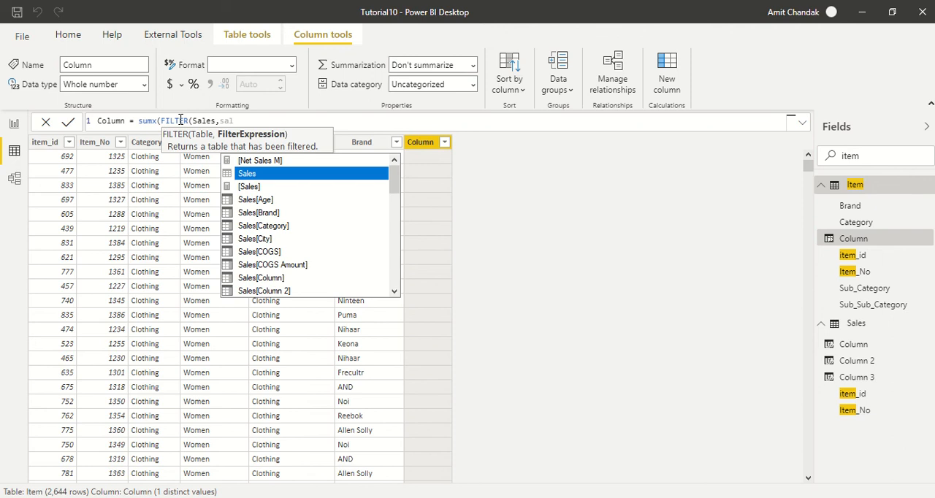
type("le")
Set the filter condition to Sales[item_id]='Item'[item_id] in the Item column's formula and close the FILTER function.
type("es[item")
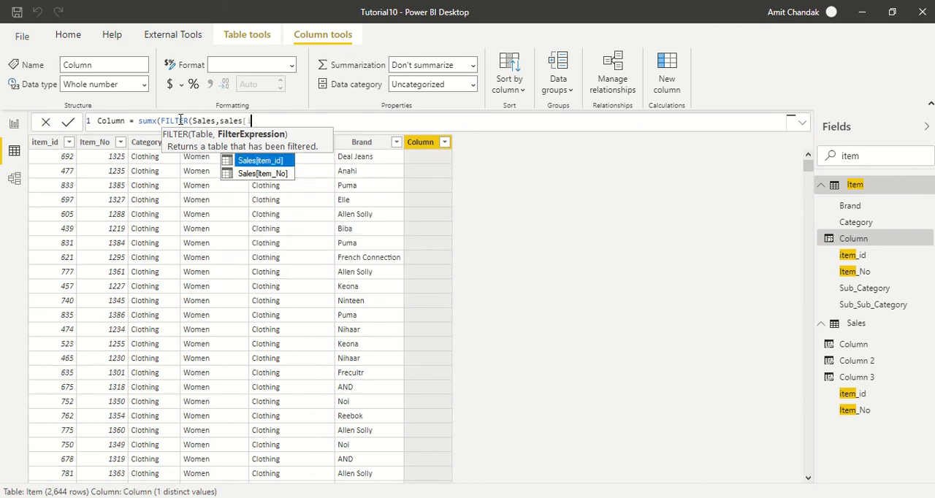
key("Tab")
type("=")
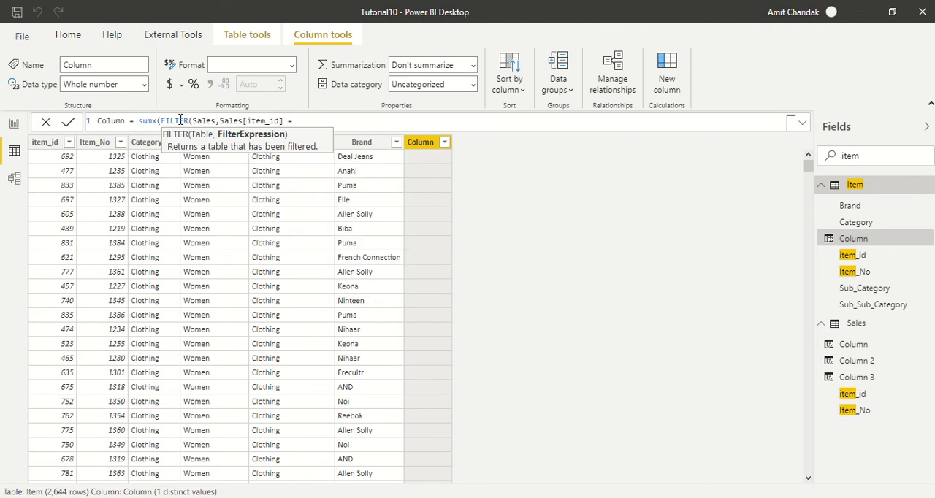
type("ite")
key("Down")
key("Down")
key("Down")
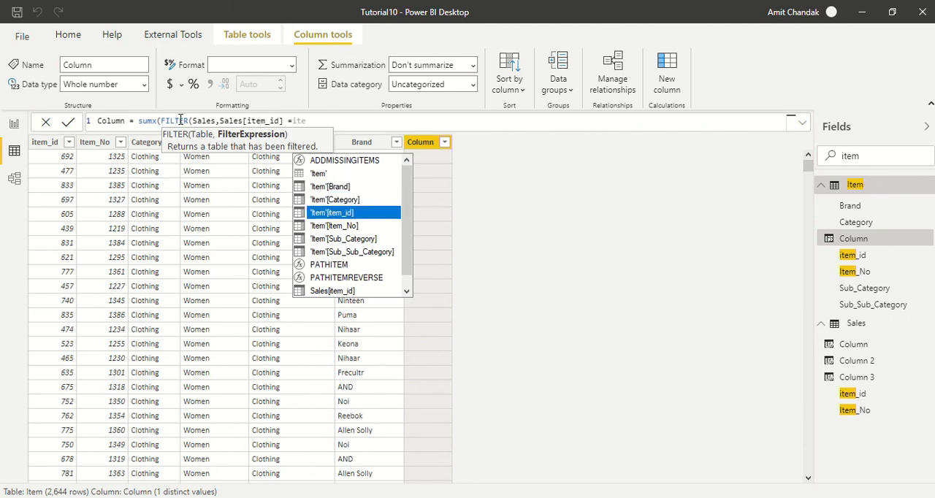
key("Tab")
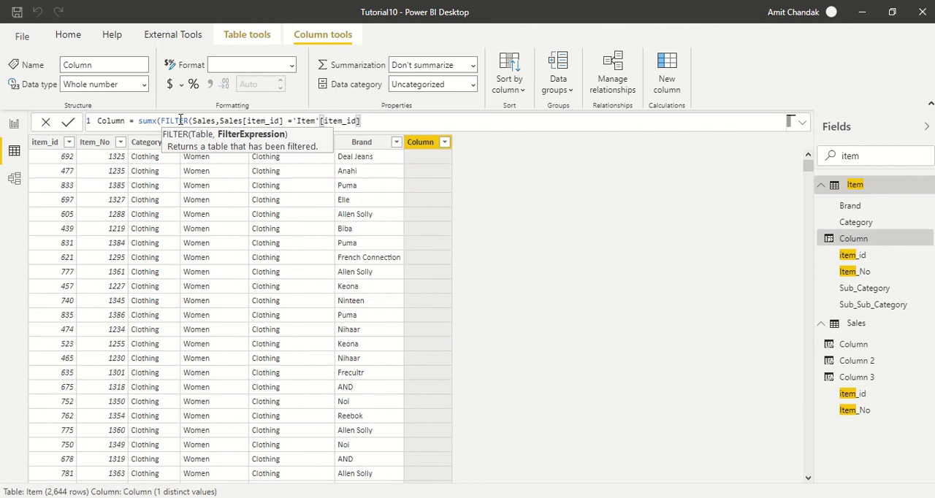
type(")")
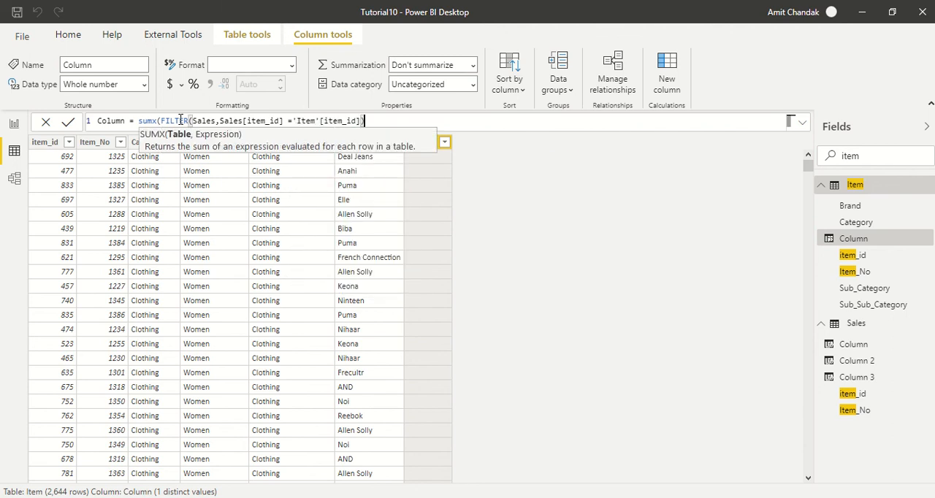
type(", ")
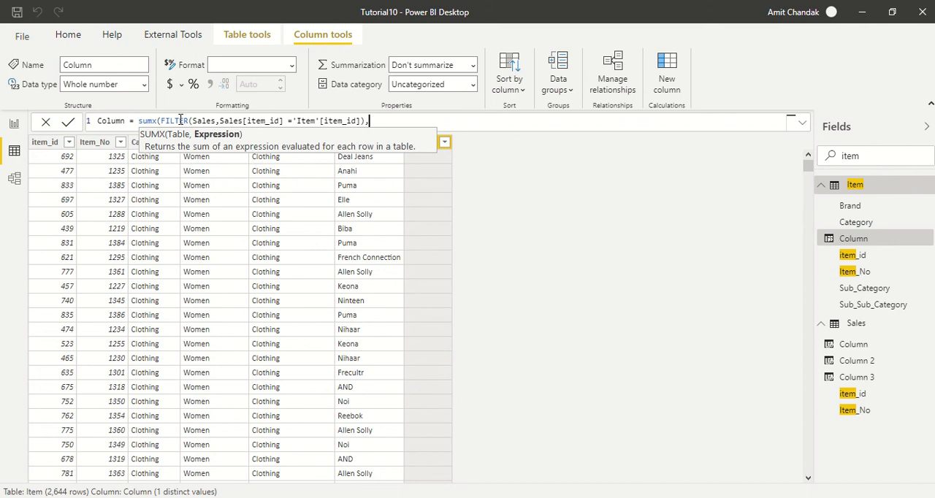
type("[ne")
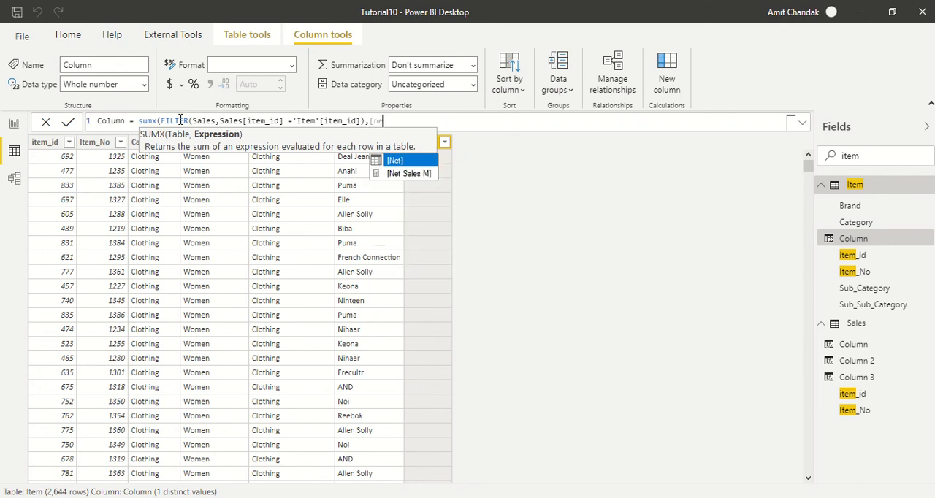
Complete the SUMX formula with [Net] as the expression and commit the Item table's column.
key("Tab")
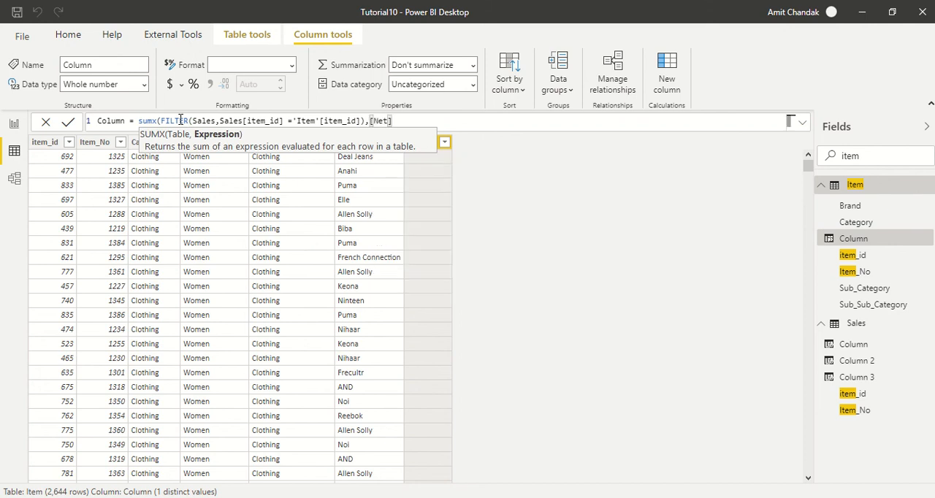
type(")")
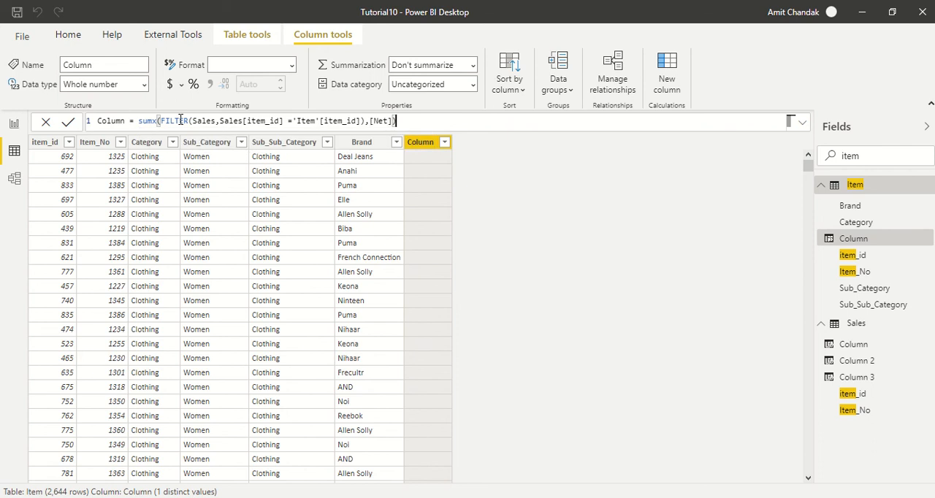
key("Return")
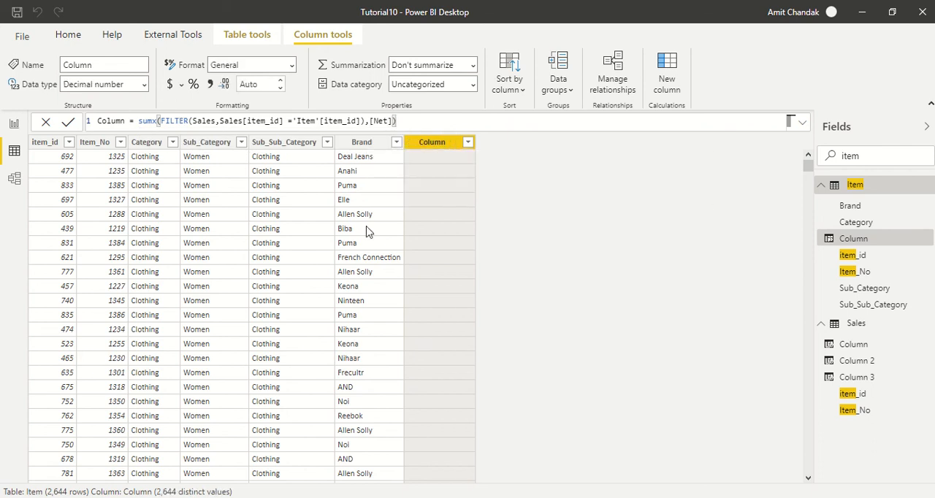